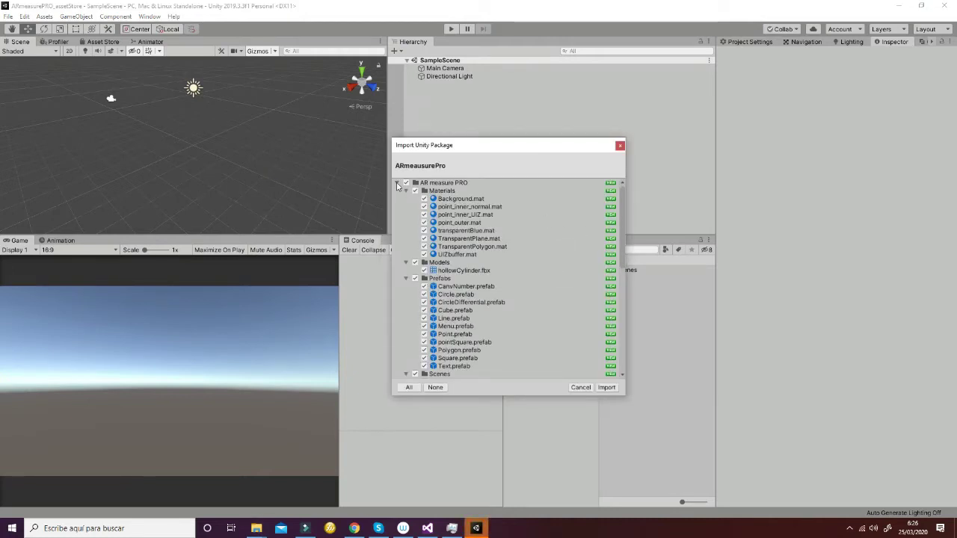
# Step: Collapse the ARmeasurePro import list folders, leaving every folder checked
pyautogui.click(406, 191)
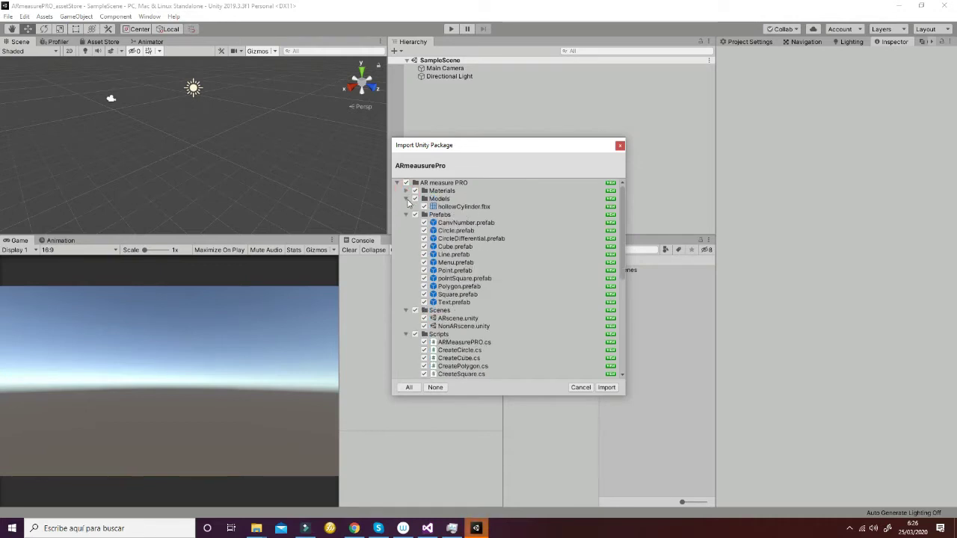
pyautogui.click(406, 199)
pyautogui.click(406, 214)
pyautogui.click(406, 231)
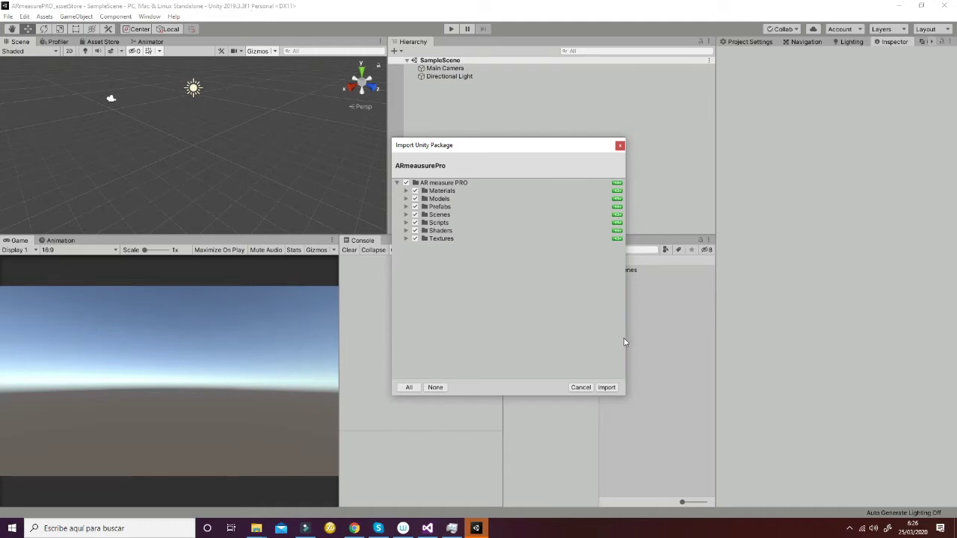
# Step: Import the ARmeasurePro package and inspect the two resulting compile errors
pyautogui.click(607, 388)
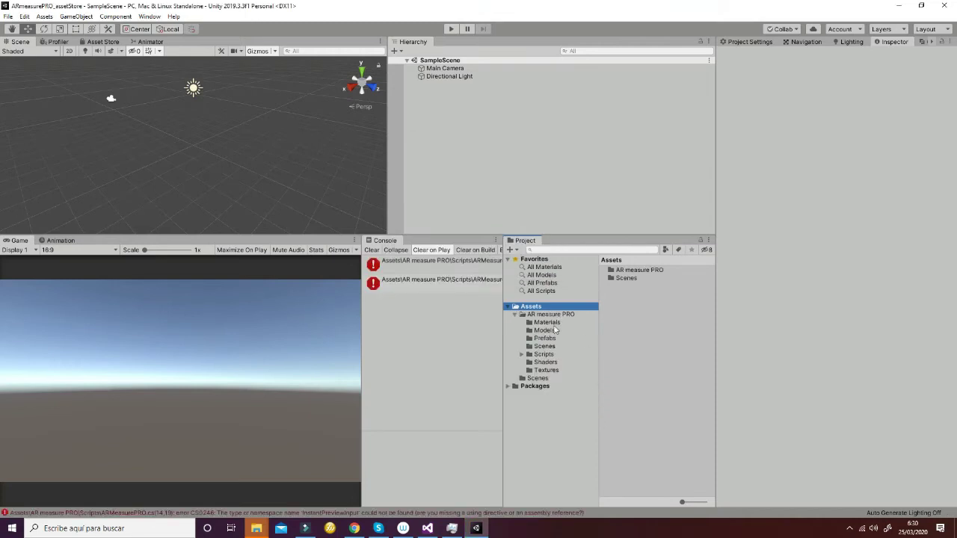
pyautogui.click(436, 282)
pyautogui.click(437, 264)
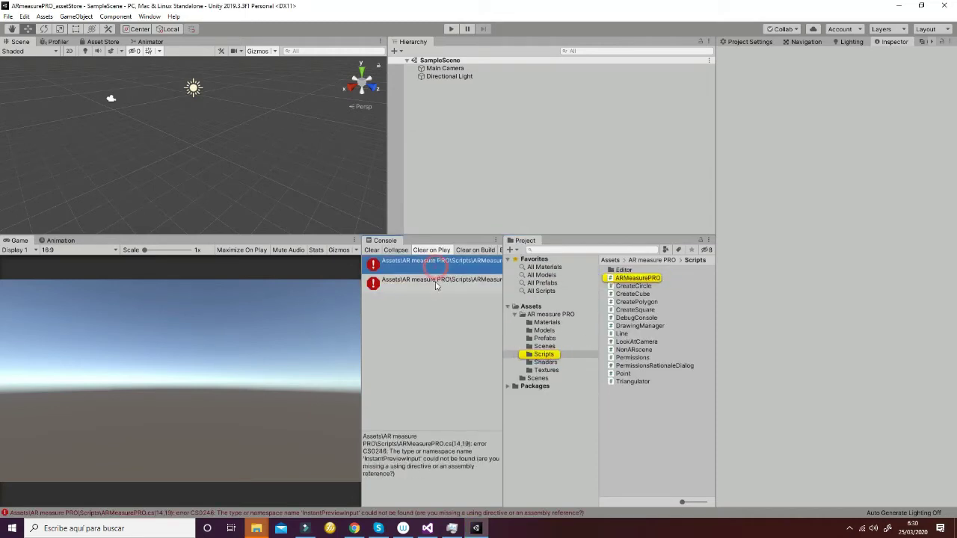
pyautogui.click(438, 283)
pyautogui.click(439, 266)
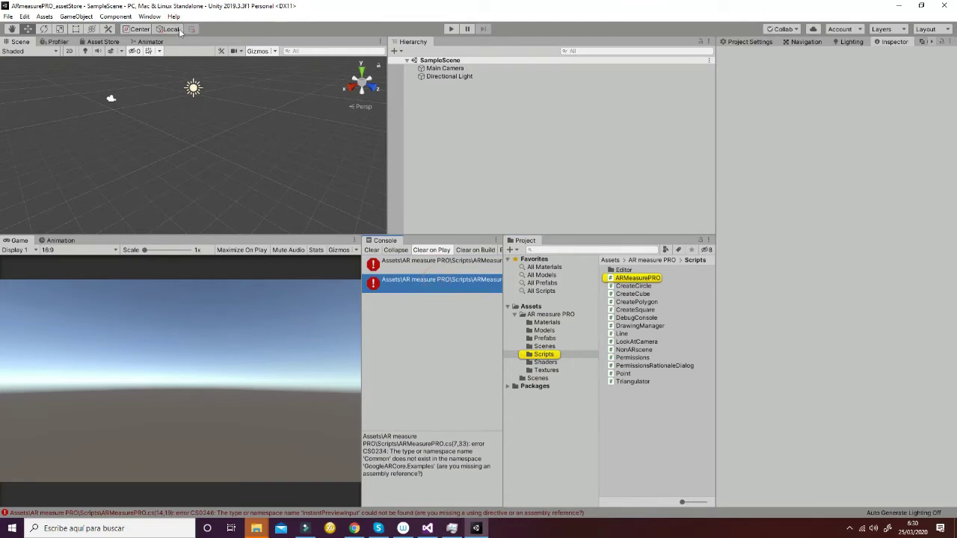
# Step: Search the Package Manager for 'Multiplayer' and install Multiplayer HLAPI
pyautogui.click(149, 16)
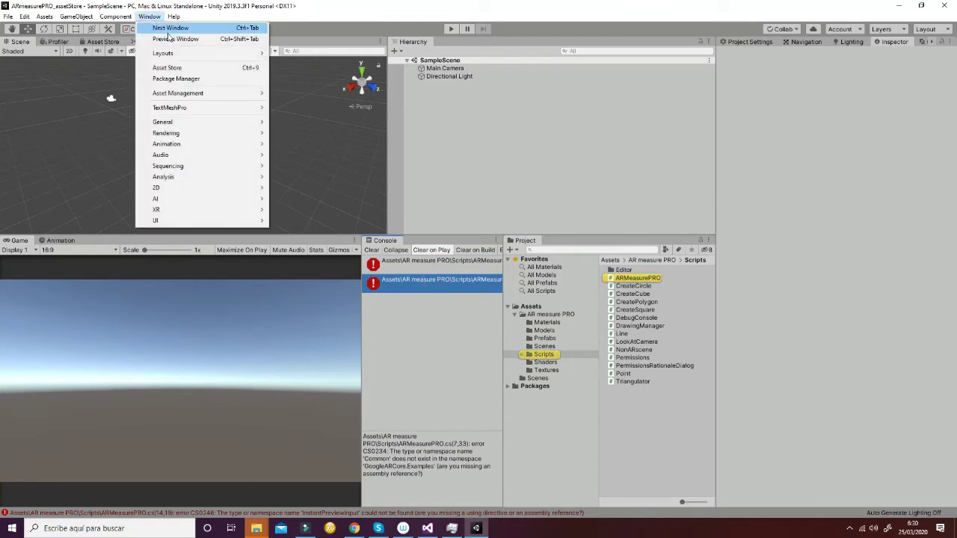
pyautogui.click(193, 81)
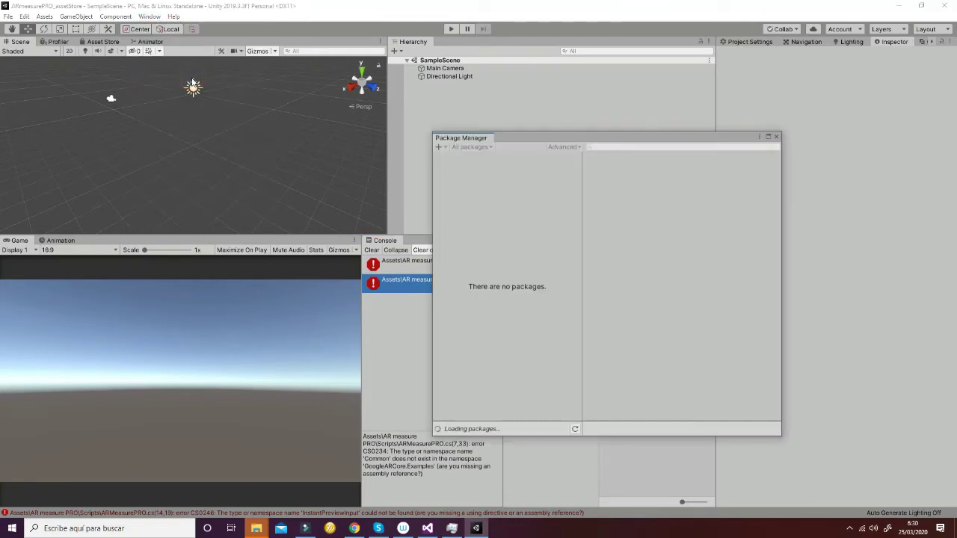
pyautogui.click(647, 148)
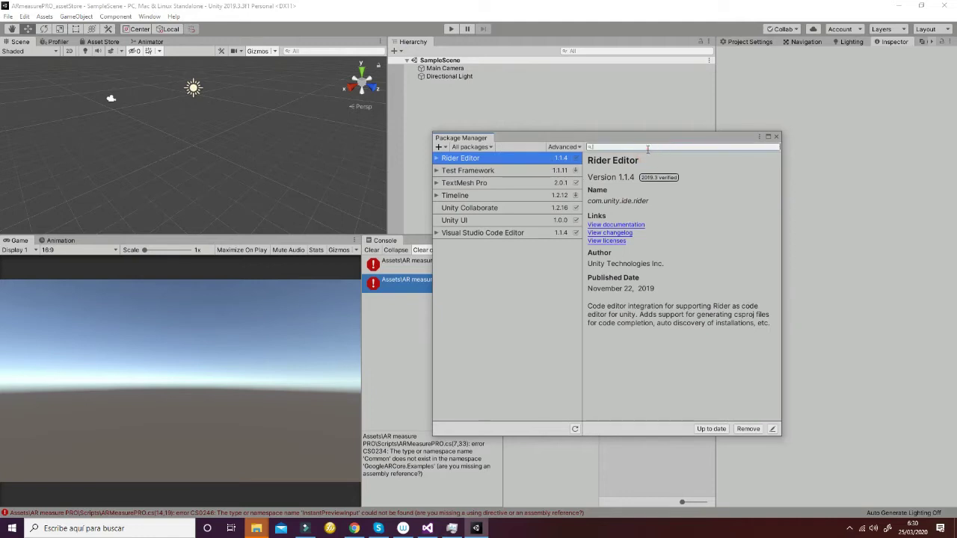
pyautogui.write('Mu')
pyautogui.press('BackSpace')
pyautogui.press('BackSpace')
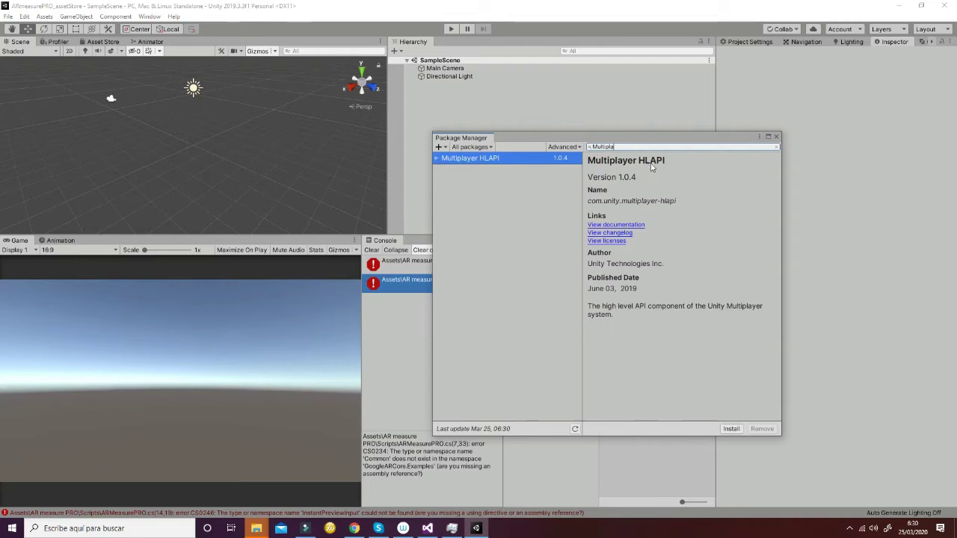
pyautogui.click(733, 429)
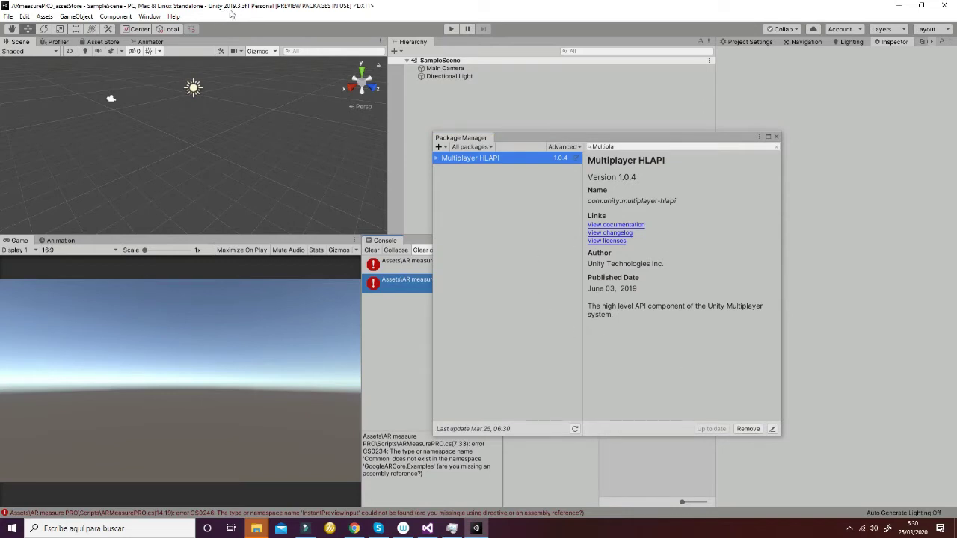
pyautogui.click(621, 147)
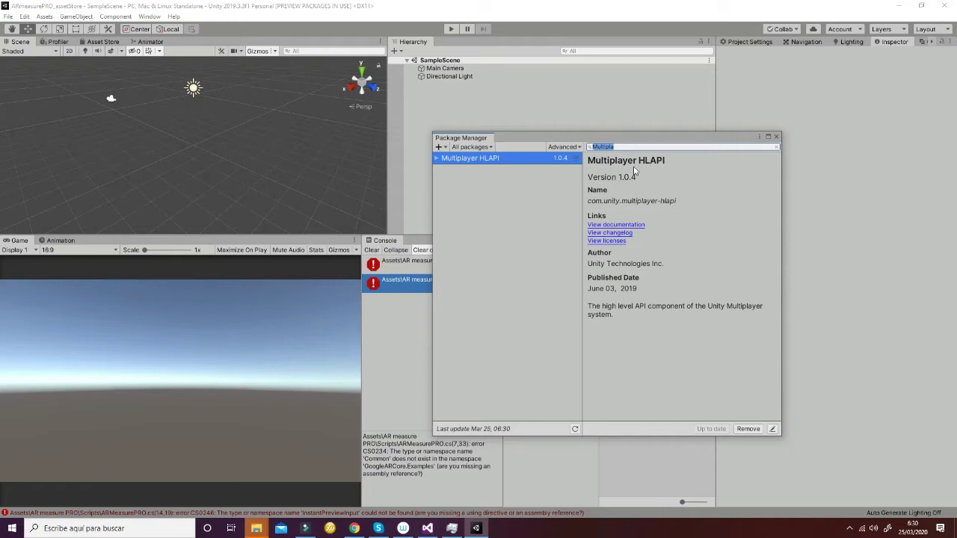
# Step: Search 'XR', install XR Legacy Input Helpers 1.3.11, and close the Package Manager
pyautogui.write('i')
pyautogui.press('BackSpace')
pyautogui.press('BackSpace')
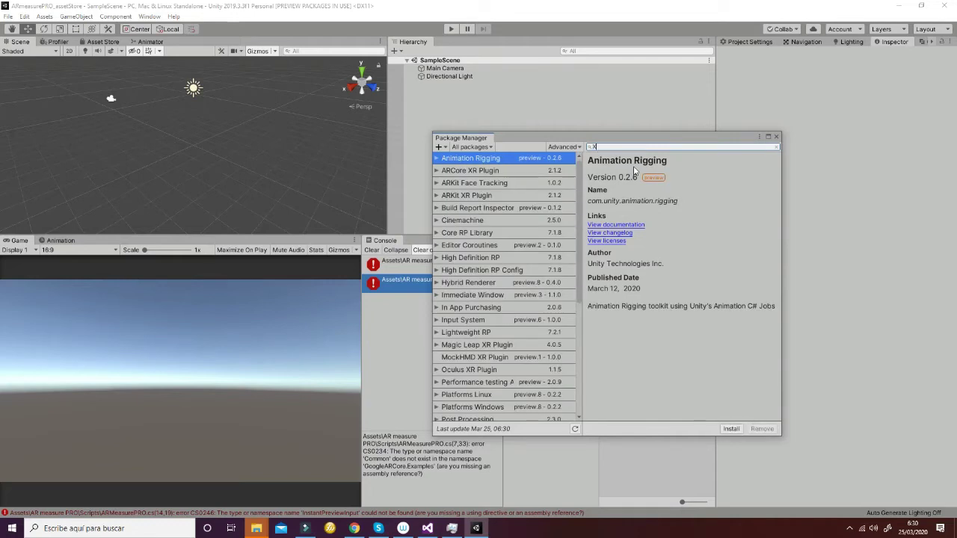
pyautogui.write('XR lega')
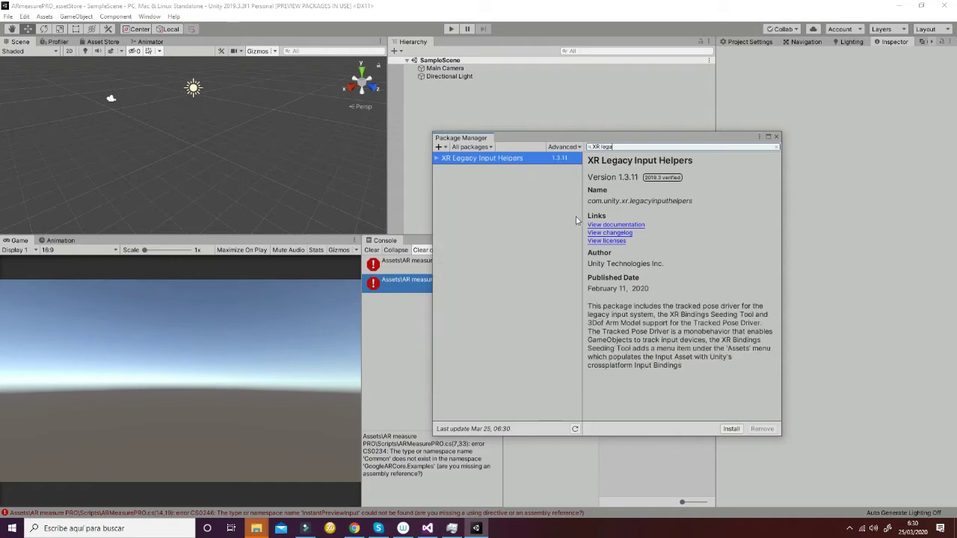
pyautogui.click(730, 430)
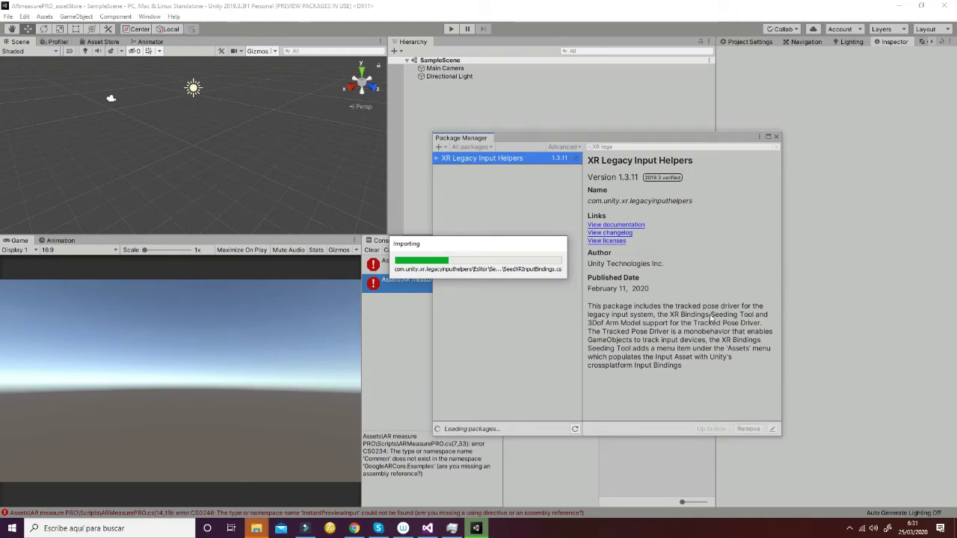
pyautogui.click(776, 136)
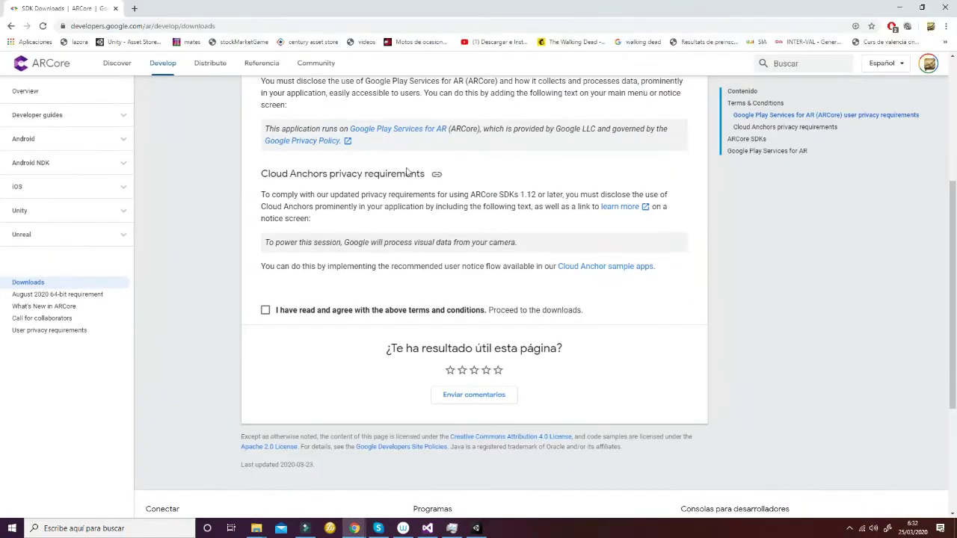
# Step: Accept the ARCore terms to reveal the Unity SDK 1.16.0 download, then return to Unity
pyautogui.scroll(5, 356, 171)
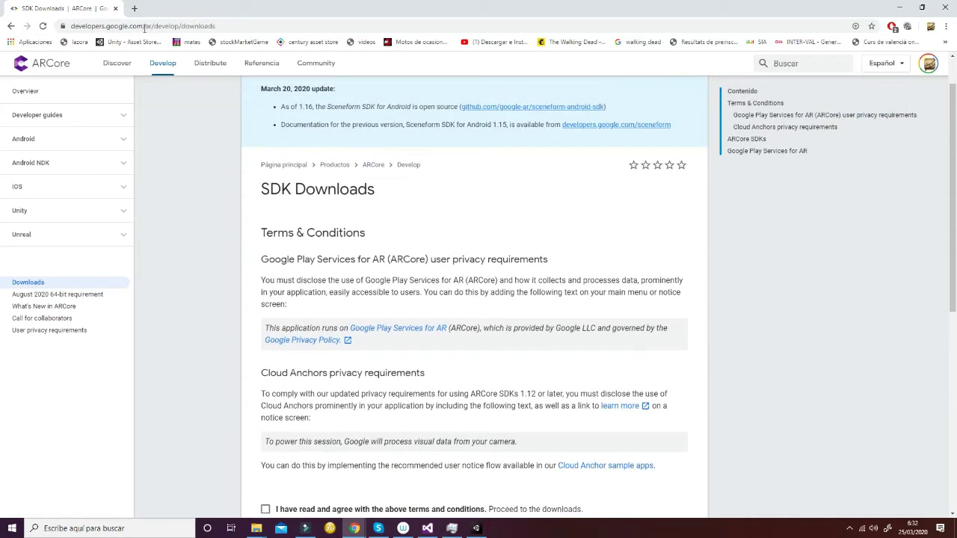
pyautogui.click(110, 28)
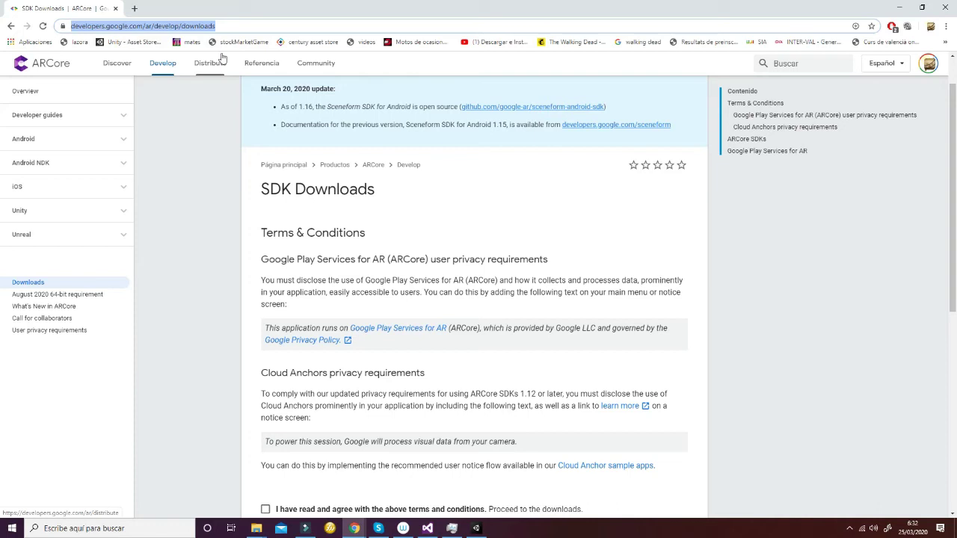
pyautogui.scroll(-3, 346, 320)
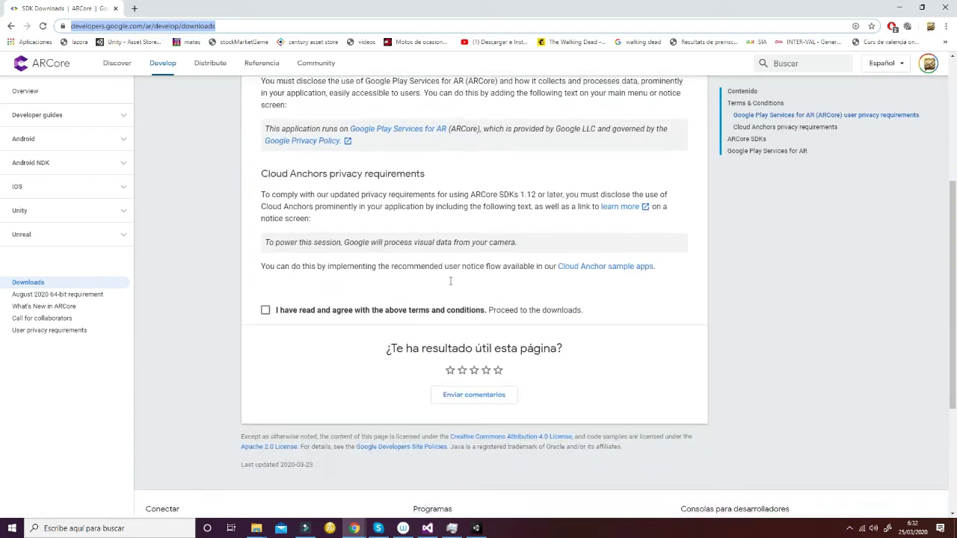
pyautogui.click(266, 310)
pyautogui.scroll(-2, 311, 316)
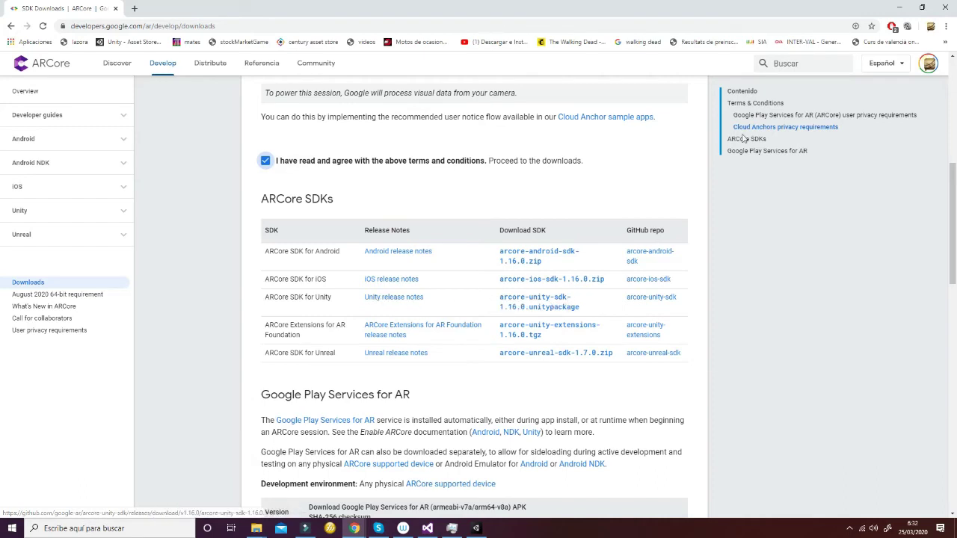
pyautogui.click(902, 8)
pyautogui.moveTo(256, 529)
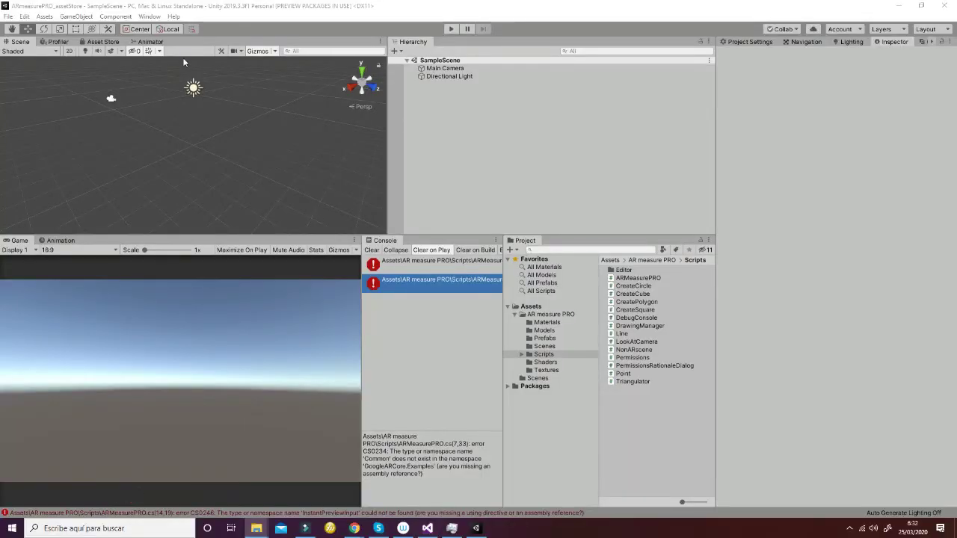
# Step: Import the ARCore package and switch the build platform to Android in Build Settings
pyautogui.click(604, 388)
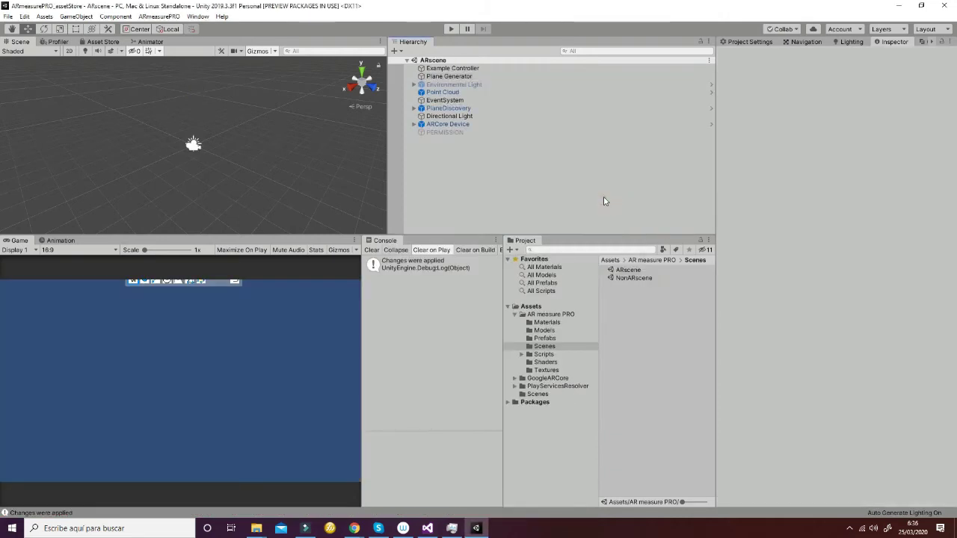
pyautogui.click(8, 17)
pyautogui.click(37, 115)
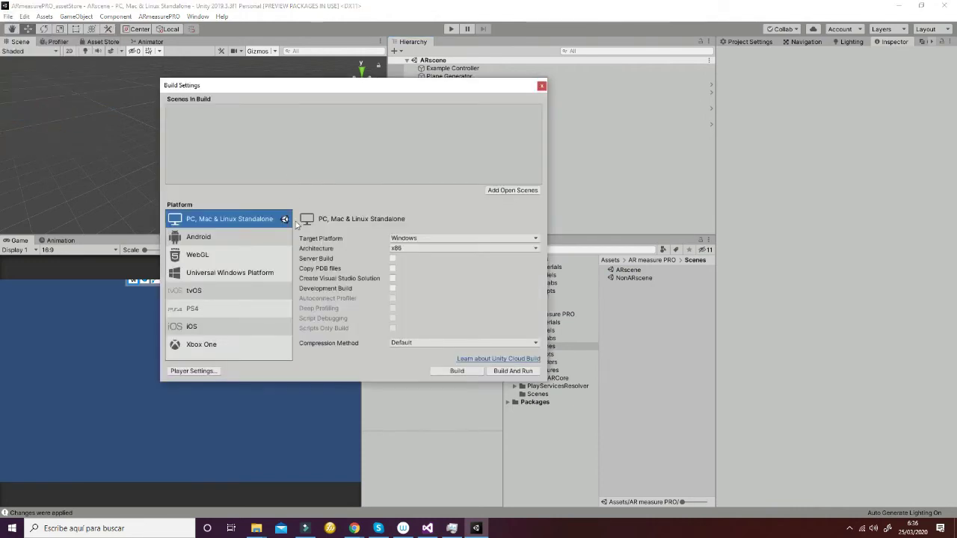
pyautogui.click(202, 244)
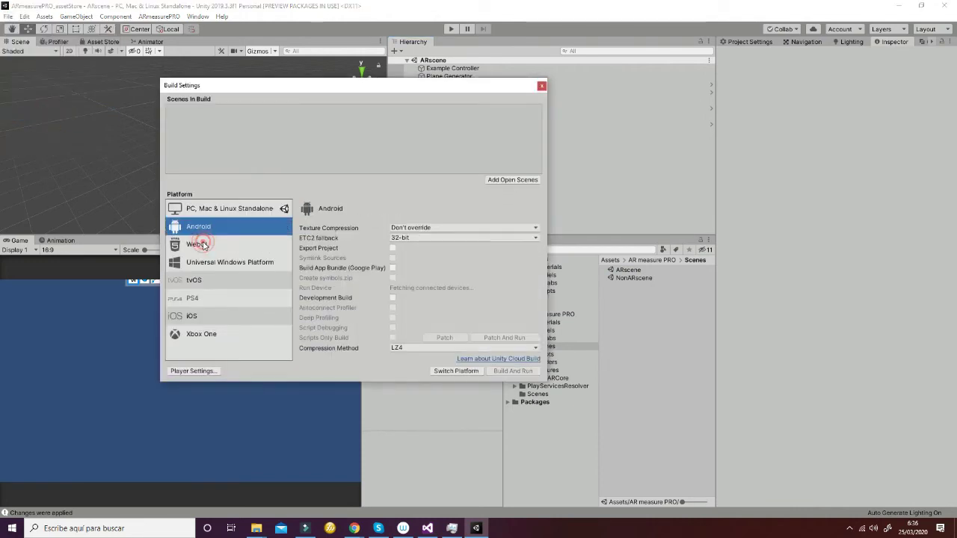
pyautogui.click(437, 372)
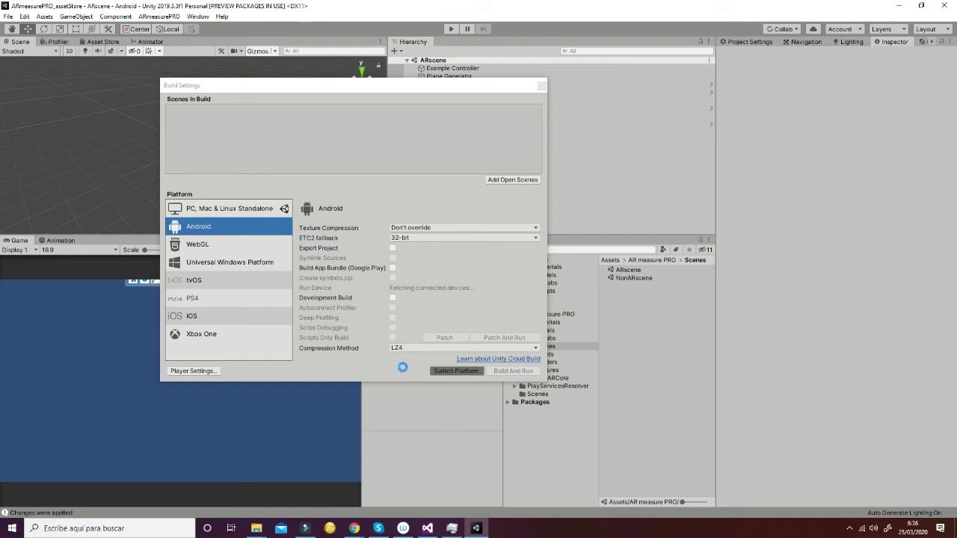
# Step: Tick ARCore Supported in Android XR Settings and drag ARscene into Scenes In Build
pyautogui.click(204, 372)
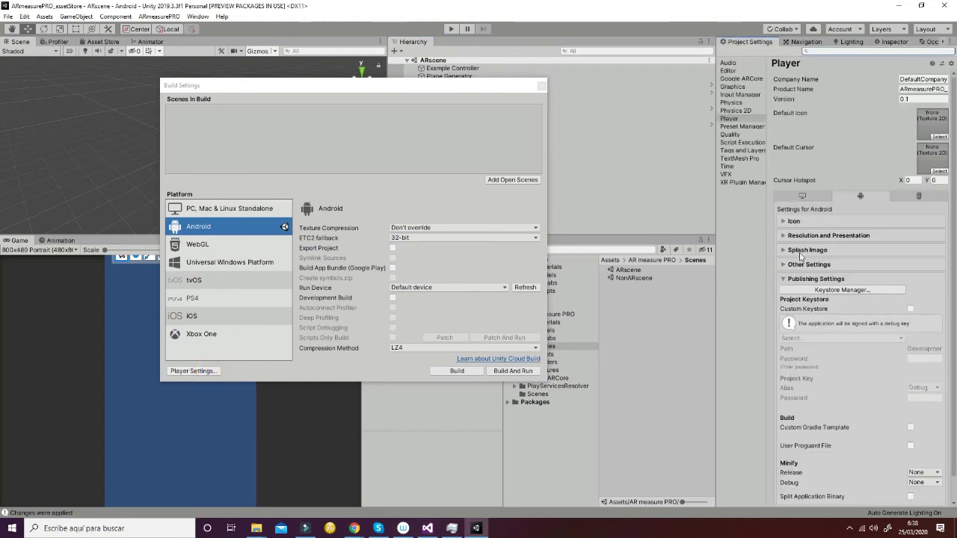
pyautogui.click(784, 280)
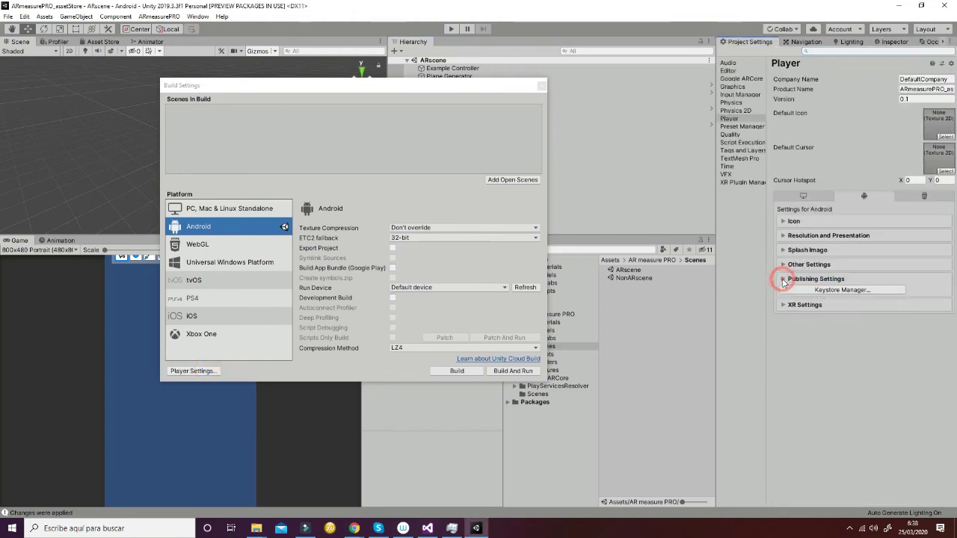
pyautogui.click(787, 292)
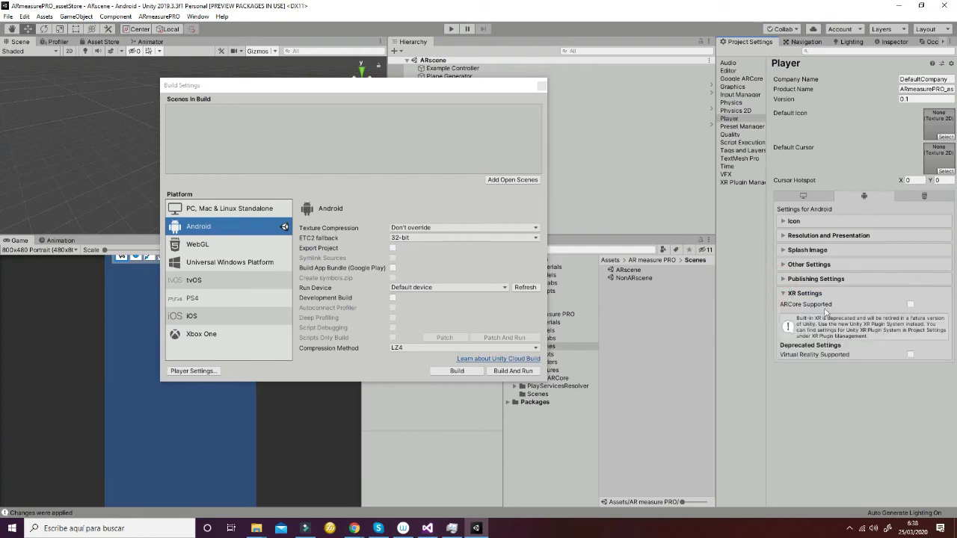
pyautogui.click(911, 306)
pyautogui.keyDown('shift'); pyautogui.click(628, 279); pyautogui.keyUp('shift')
pyautogui.moveTo(628, 278); pyautogui.dragTo(318, 139)
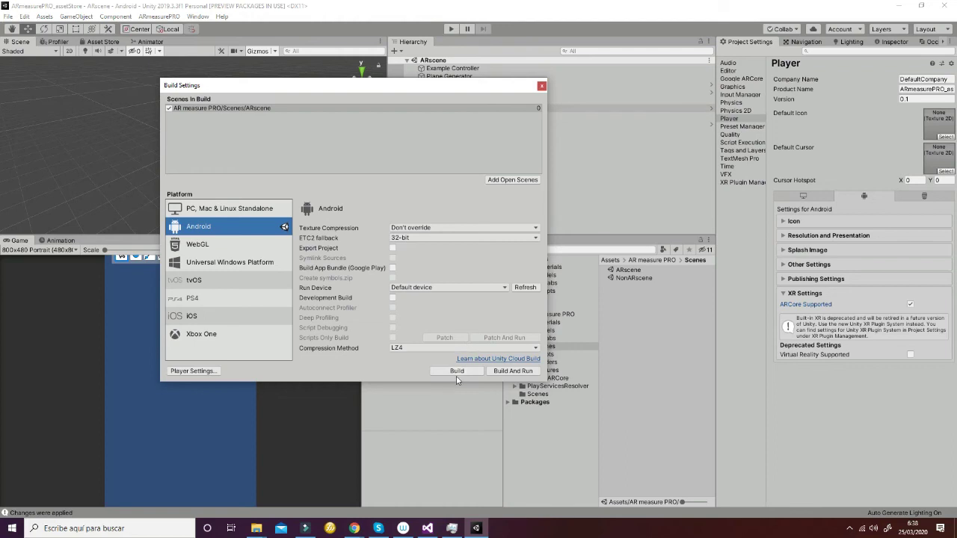
# Step: Close Build Settings, play the ARscene, and dismiss the ARmeasure PRO settings window
pyautogui.click(542, 85)
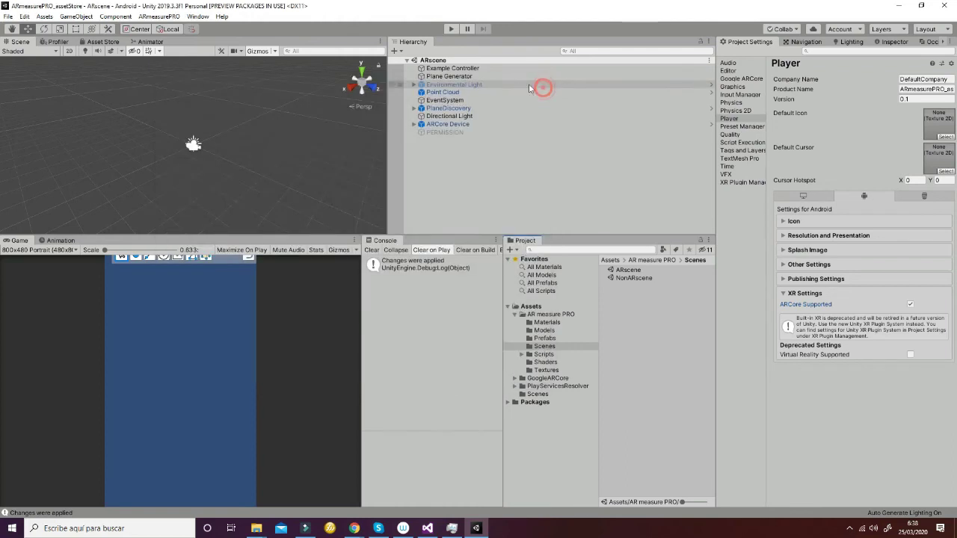
pyautogui.click(451, 30)
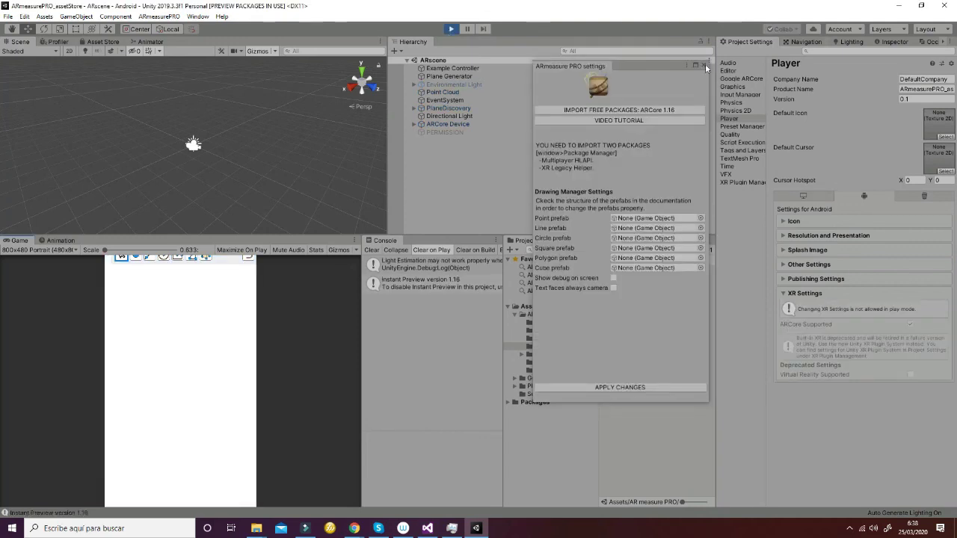
pyautogui.click(703, 65)
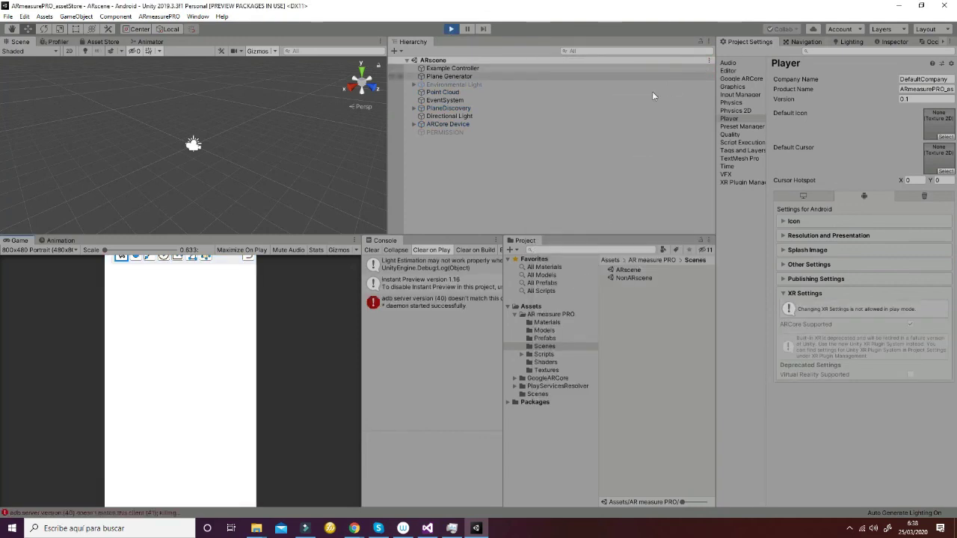